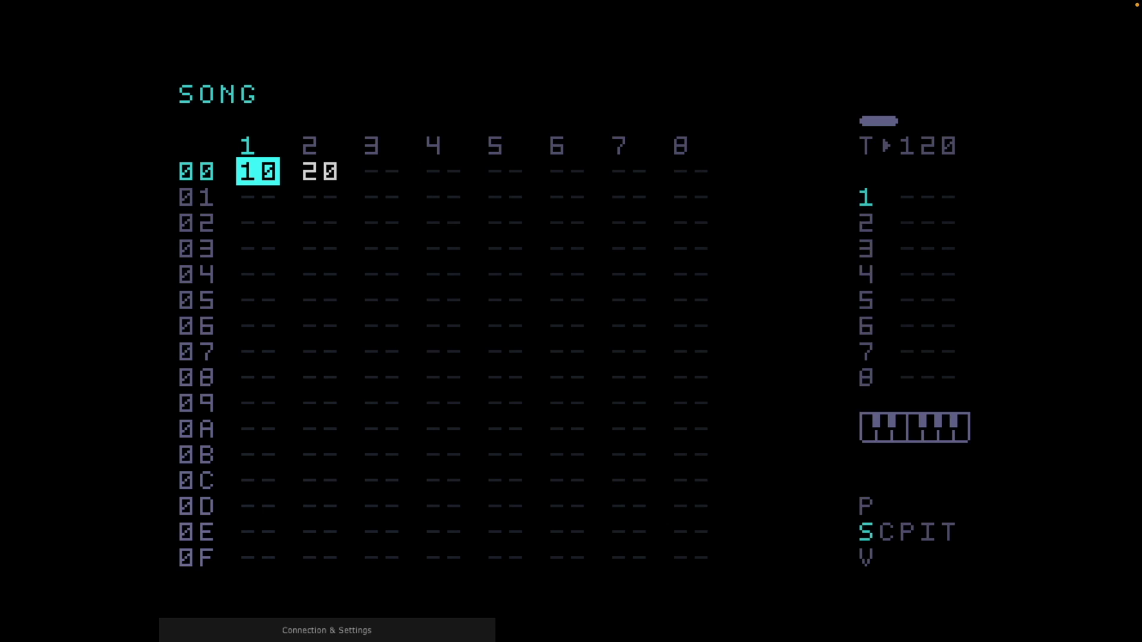
# Play the whole song briefly, then stop playback.
pyautogui.press('space')
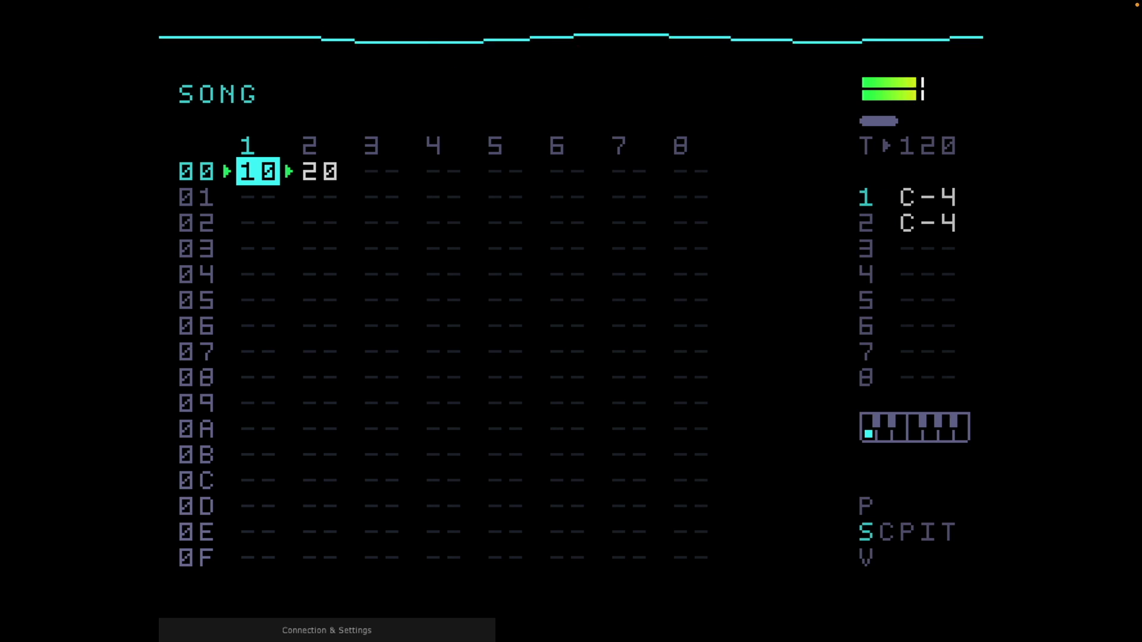
pyautogui.press('space')
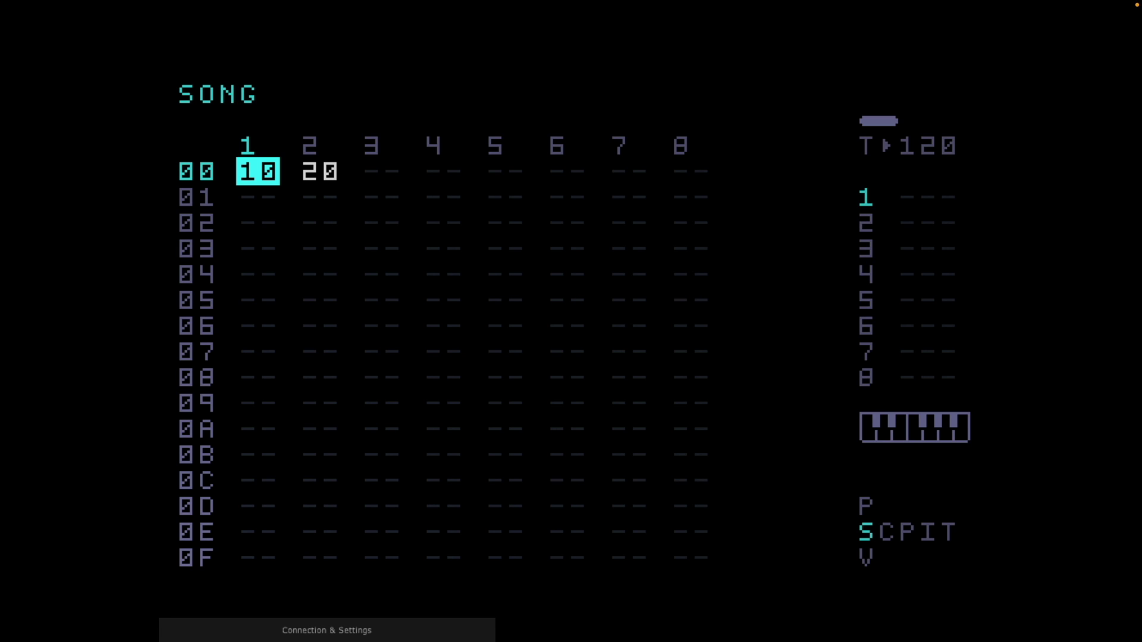
# Go through chain 10 into phrase 10's four C-4 kick hits and audition it.
pyautogui.hotkey('shift', 'Right')
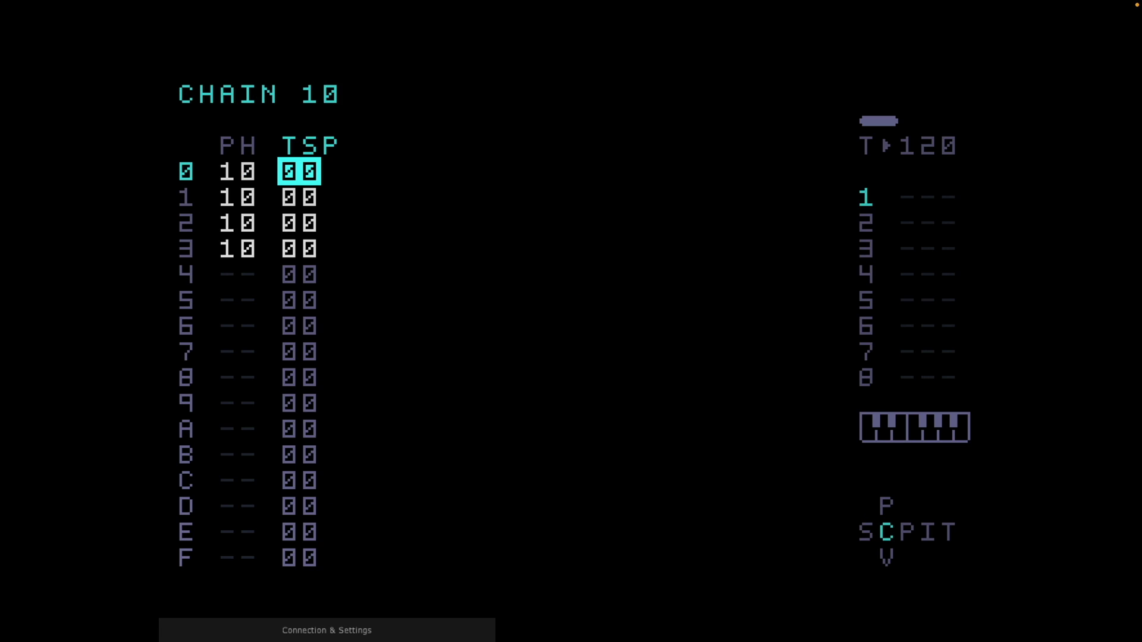
pyautogui.click(237, 171)
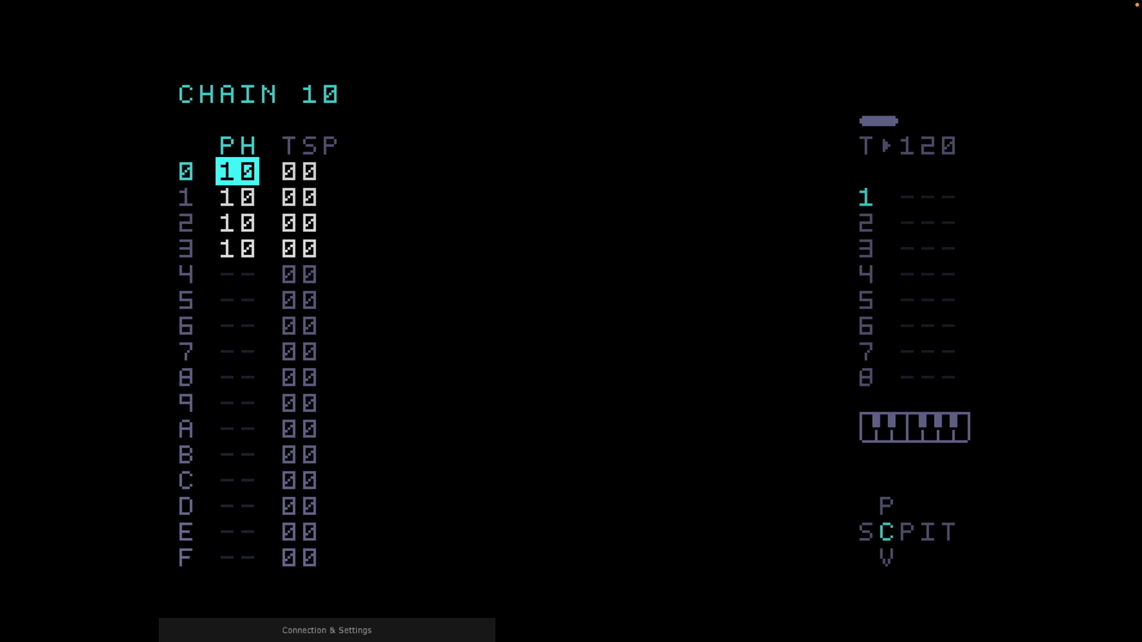
pyautogui.hotkey('shift', 'Right')
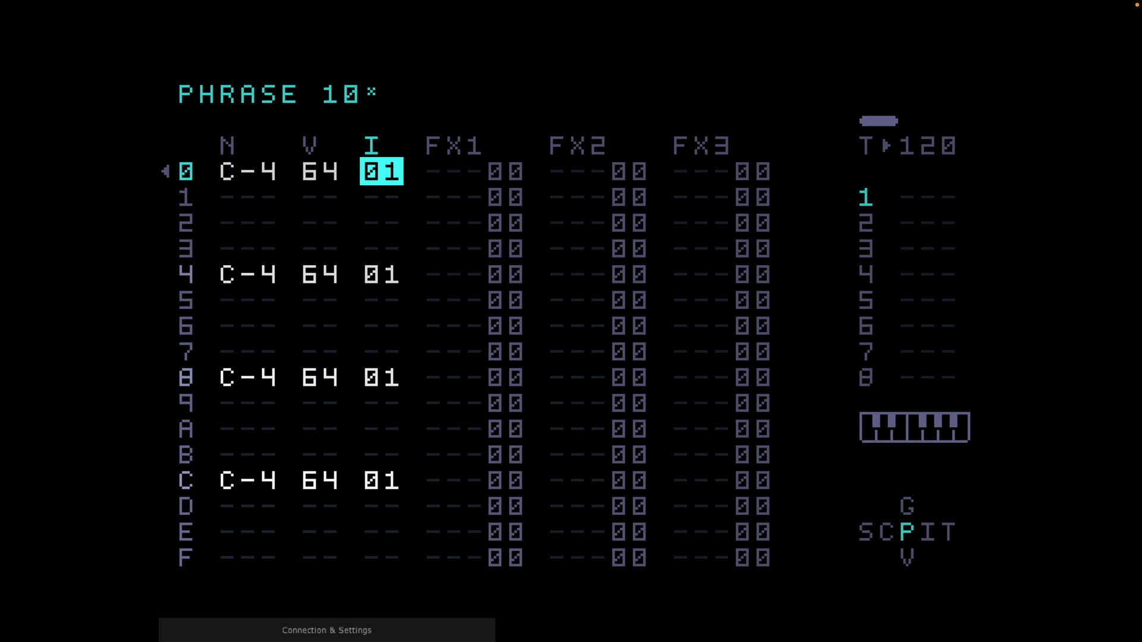
pyautogui.press('Left')
pyautogui.press('Left')
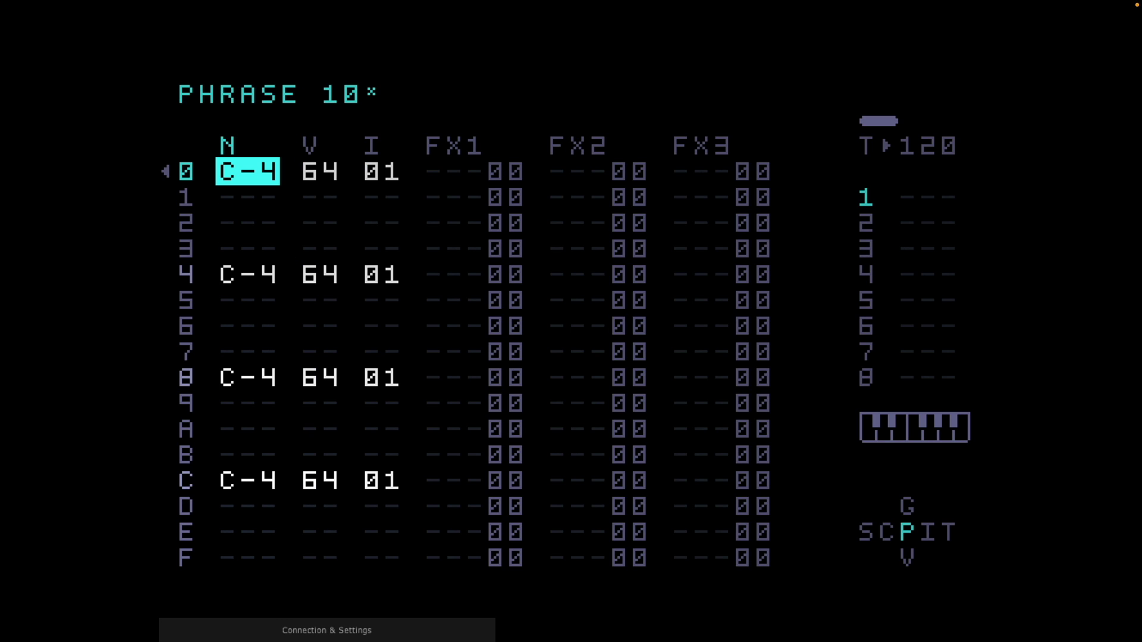
pyautogui.press('space')
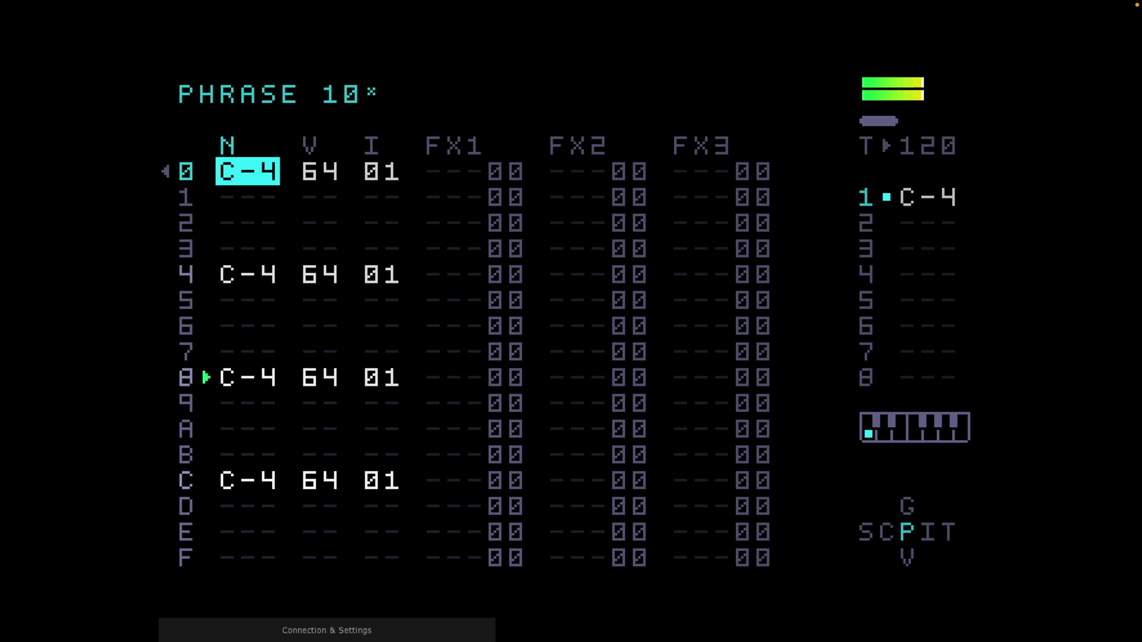
pyautogui.press('space')
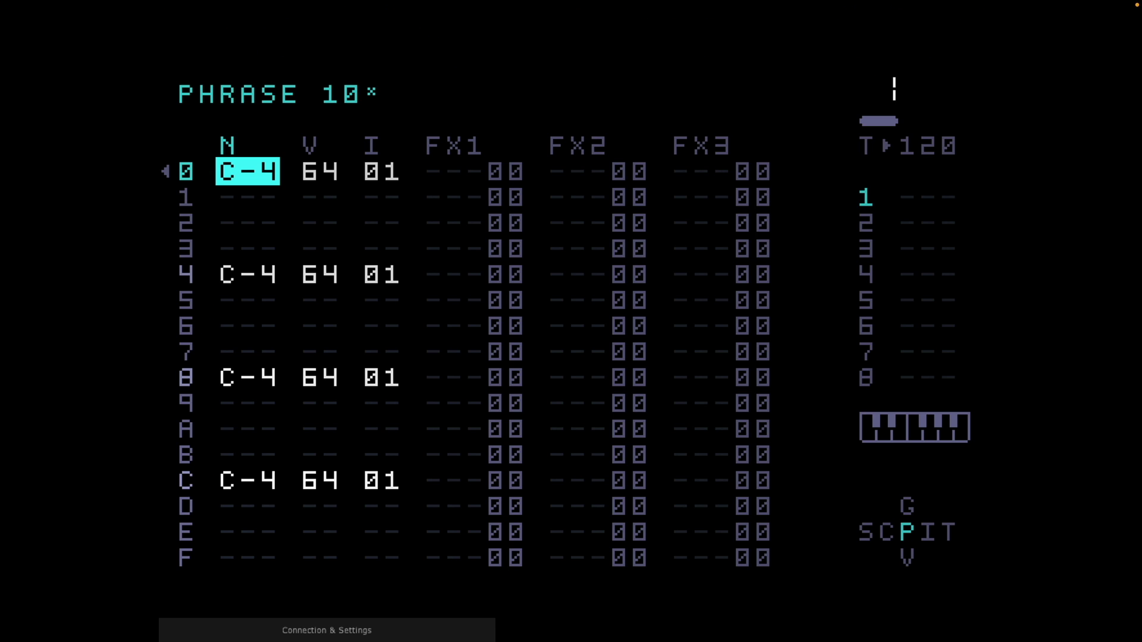
# Switch to track 2's phrase 20 and audition the C-4 chord phrase twice.
pyautogui.hotkey('shift', 'Right')
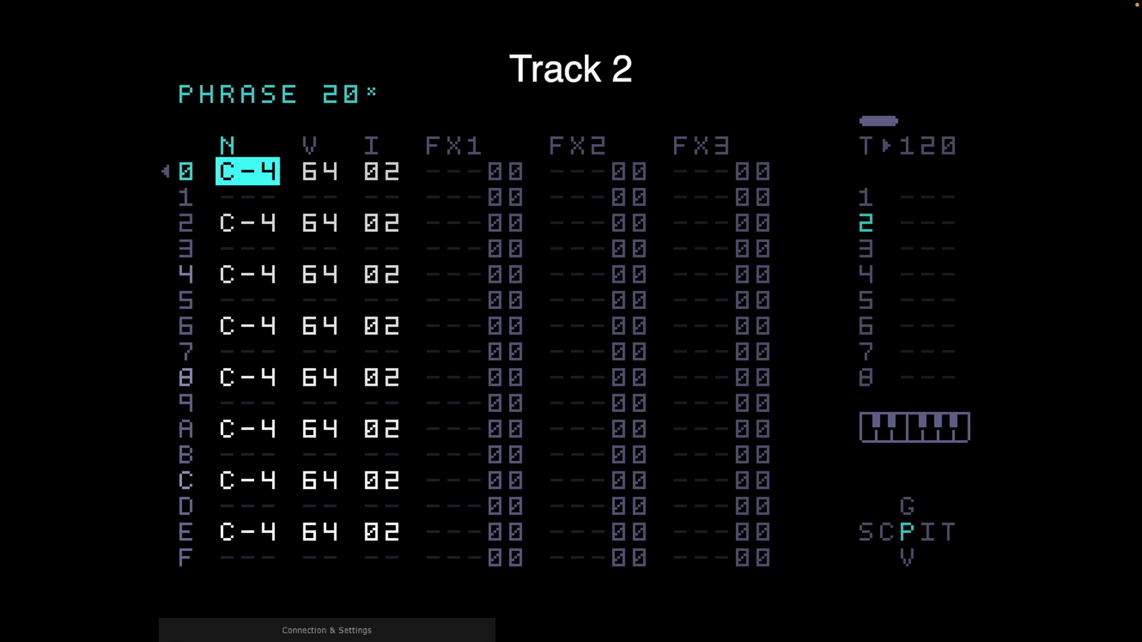
pyautogui.press('space')
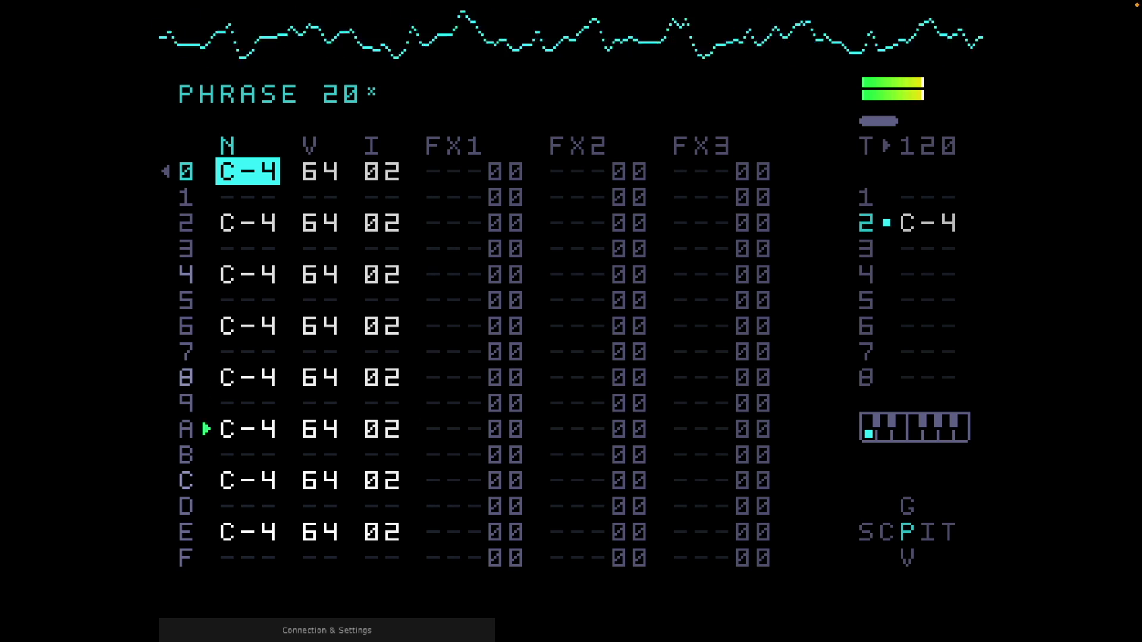
pyautogui.press('space')
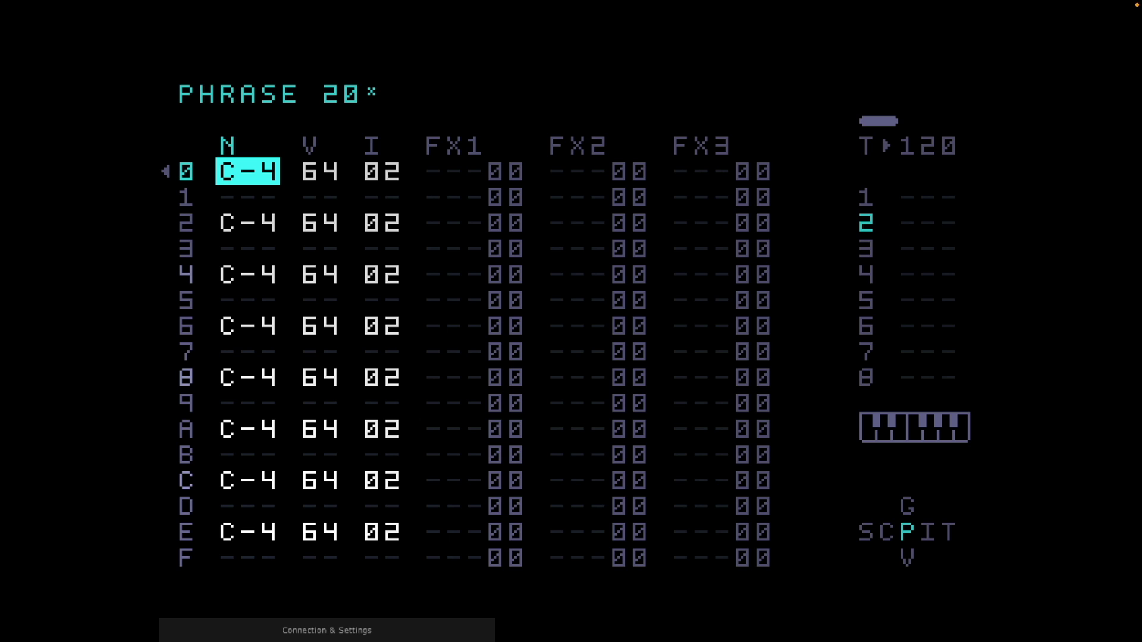
pyautogui.press('space')
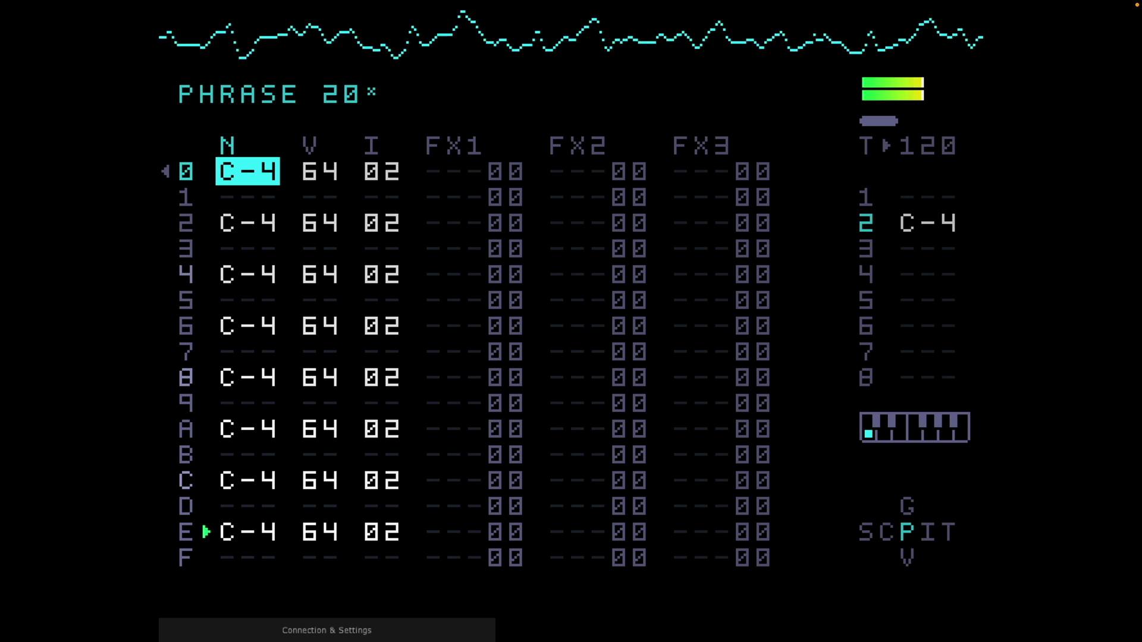
pyautogui.press('space')
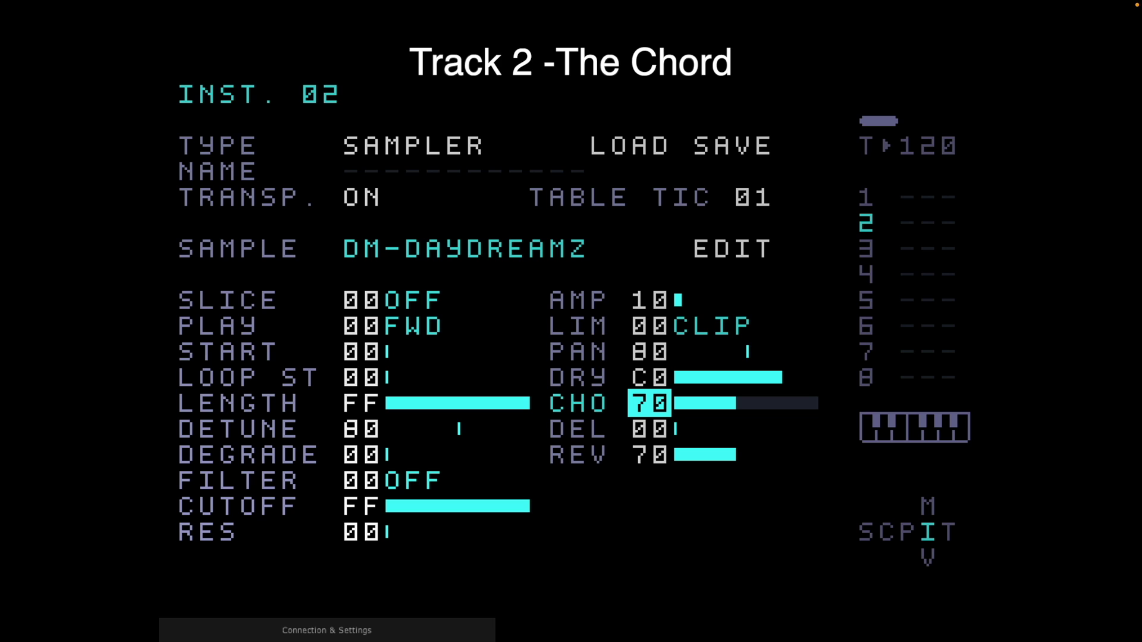
pyautogui.press('Up')
pyautogui.press('Up')
pyautogui.press('Up')
pyautogui.press('Up')
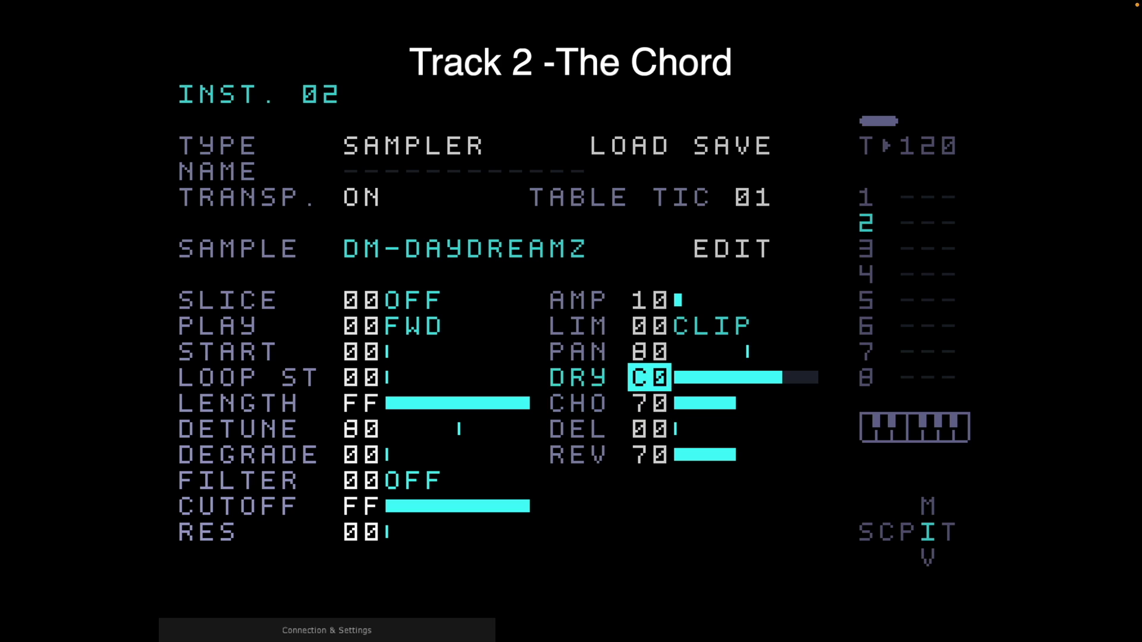
pyautogui.press('Down')
pyautogui.press('Down')
pyautogui.press('Down')
pyautogui.press('Down')
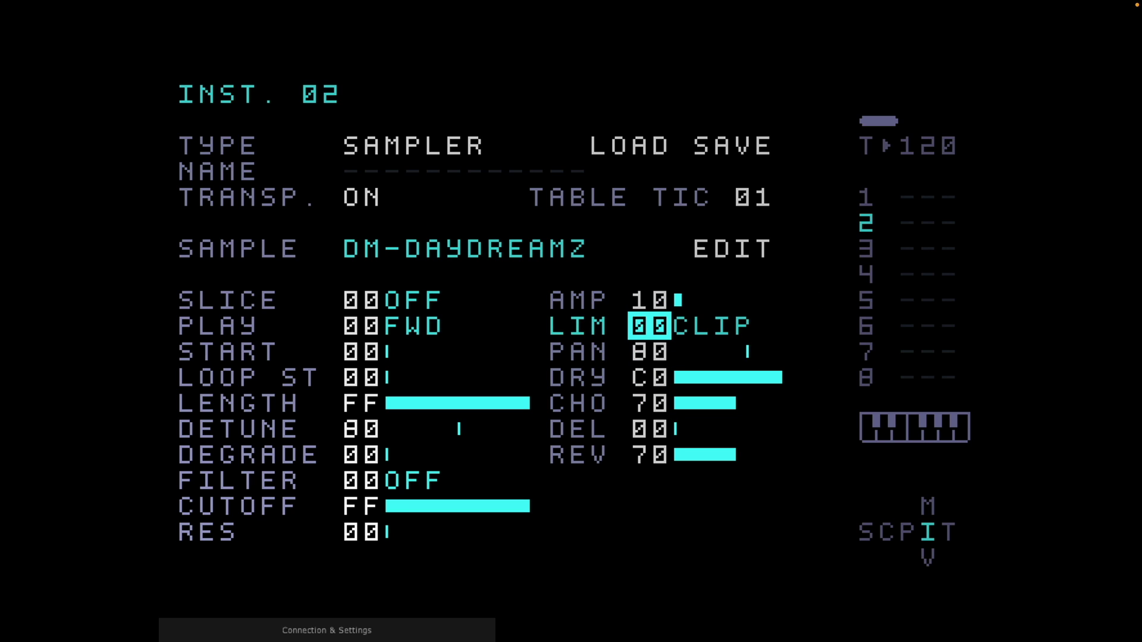
pyautogui.press('Down')
pyautogui.press('Down')
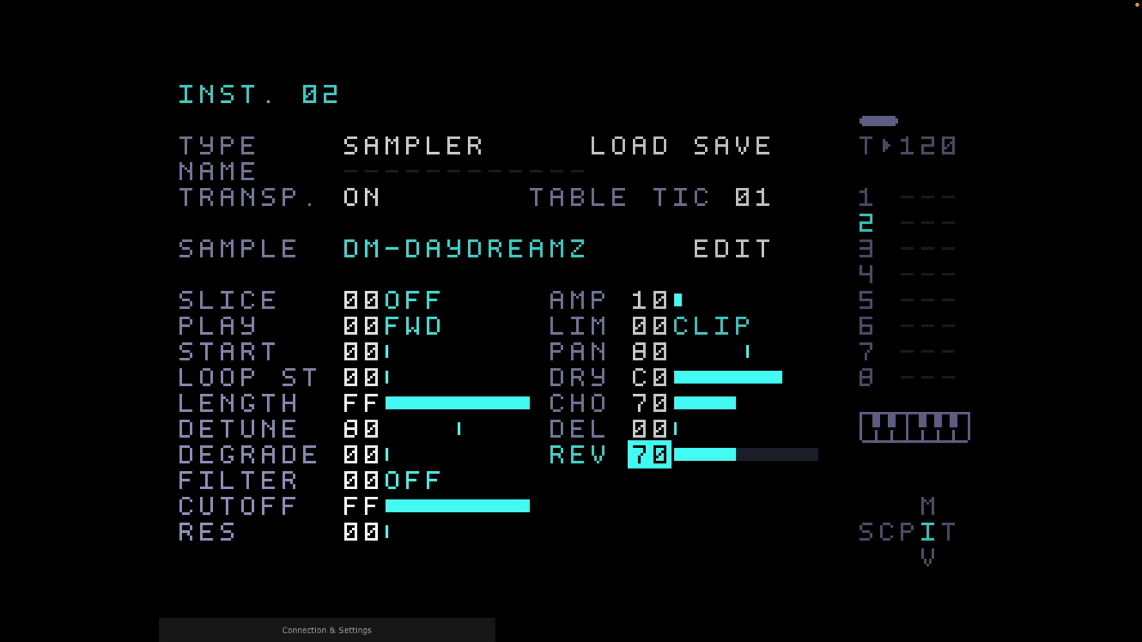
pyautogui.press('z')
# Return to kick phrase 10 and open instrument 01, the KICK (10) sampler.
pyautogui.hotkey('shift', 'Left')
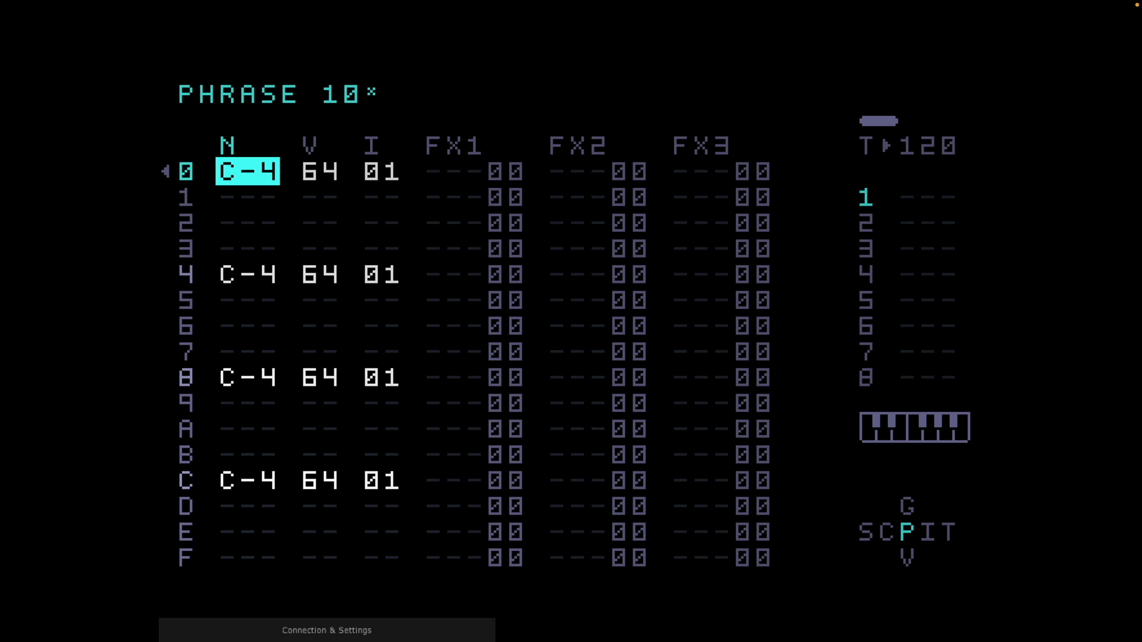
pyautogui.press('Right')
pyautogui.press('Right')
pyautogui.hotkey('shift', 'Right')
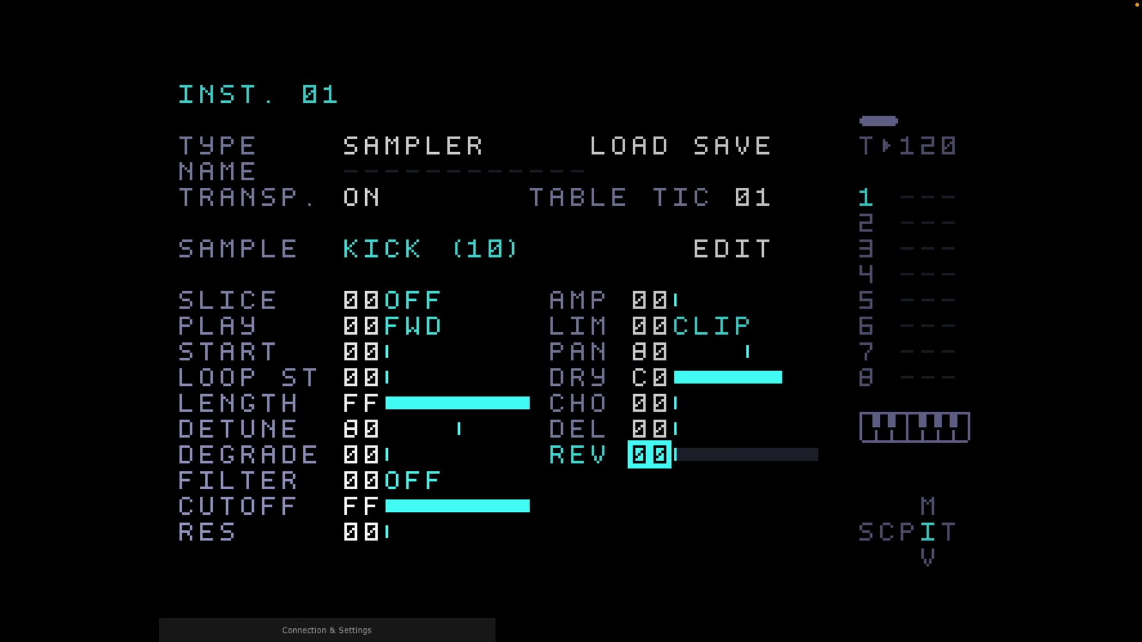
# Open instrument 01's Table 01 and set row 0's FX1 command to VT2.
pyautogui.hotkey('shift', 'Right')
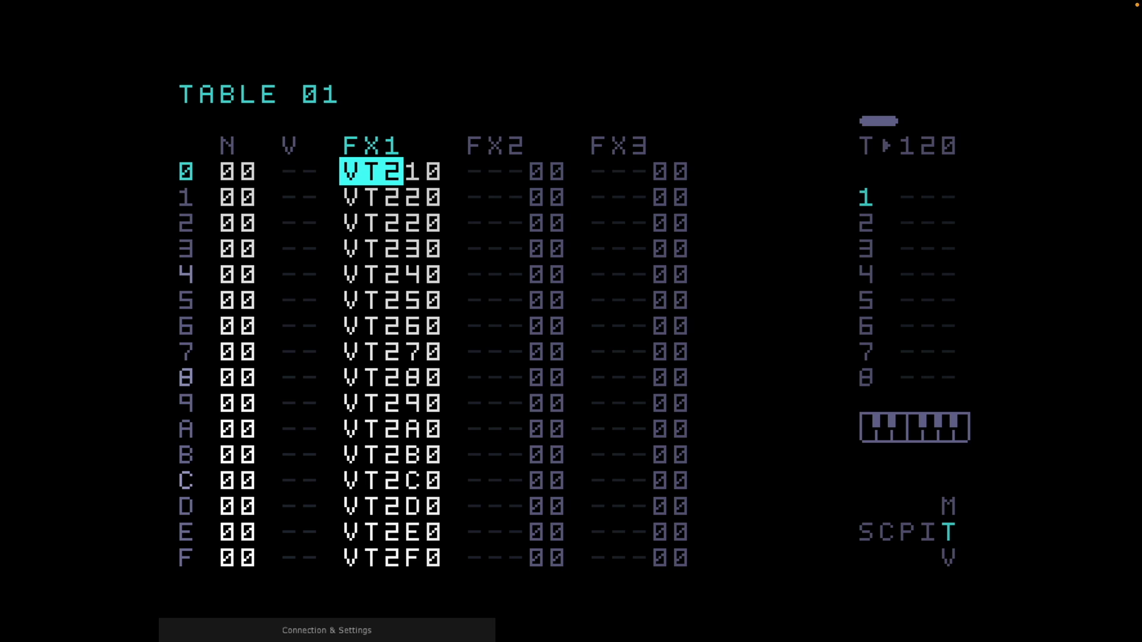
pyautogui.hotkey('x', 'Up')
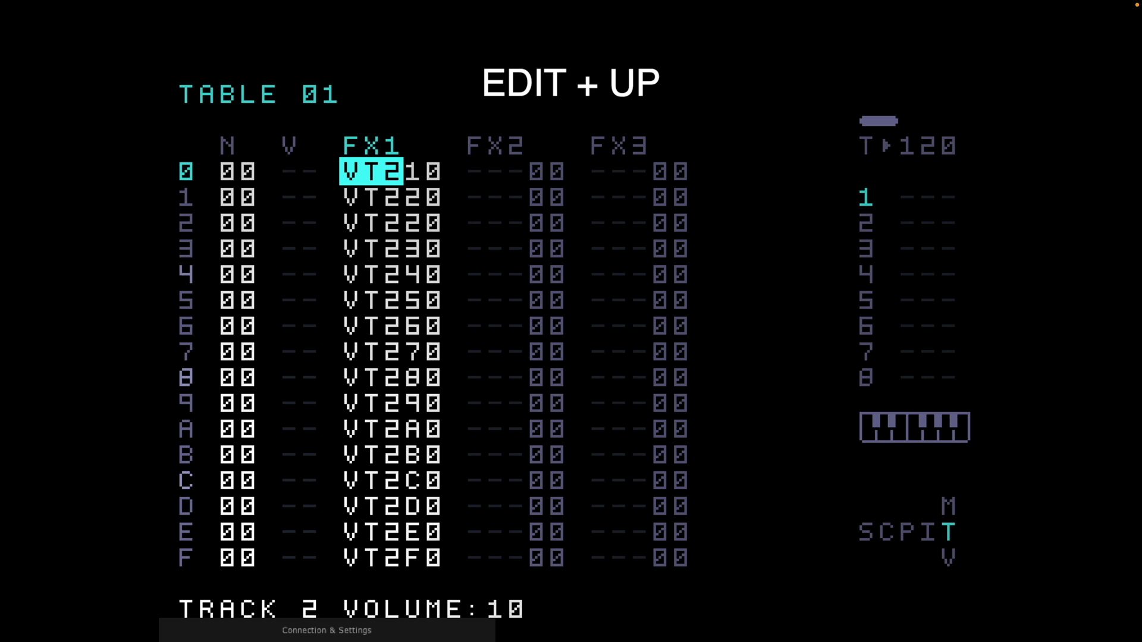
pyautogui.hotkey('x', 'Up')
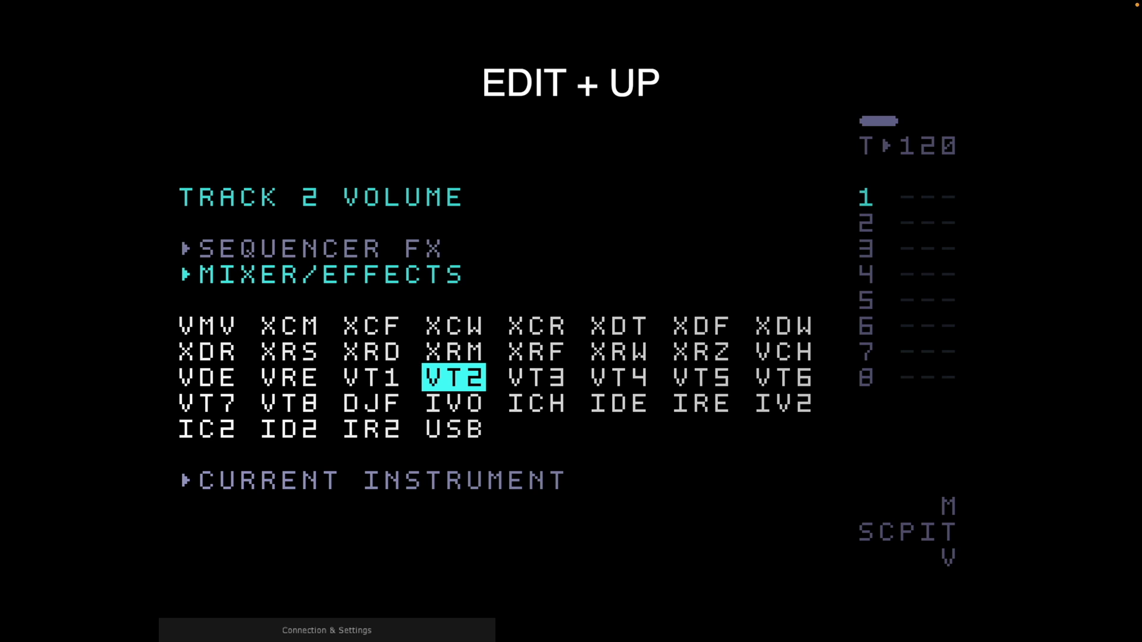
pyautogui.press('x')
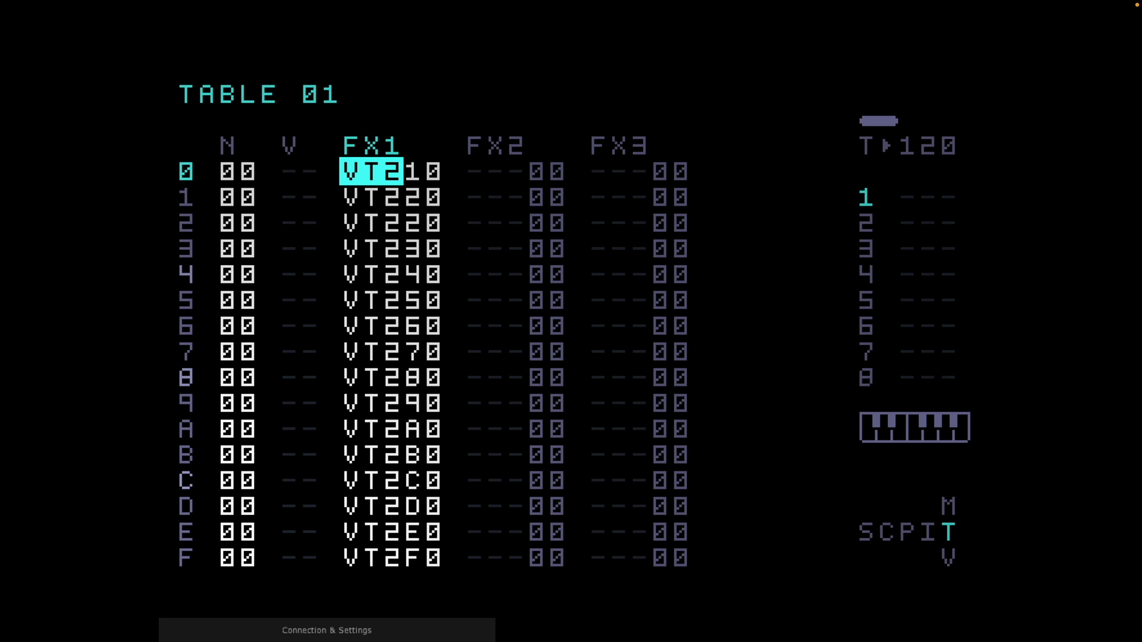
pyautogui.click(423, 172)
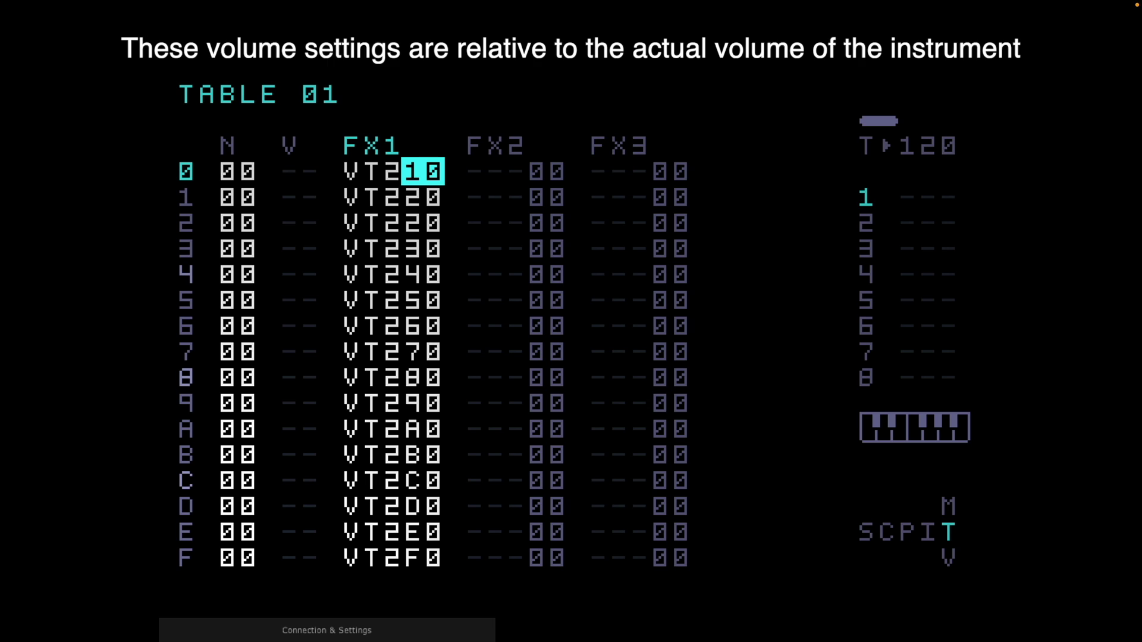
pyautogui.click(423, 197)
pyautogui.click(423, 223)
pyautogui.click(423, 248)
pyautogui.click(423, 274)
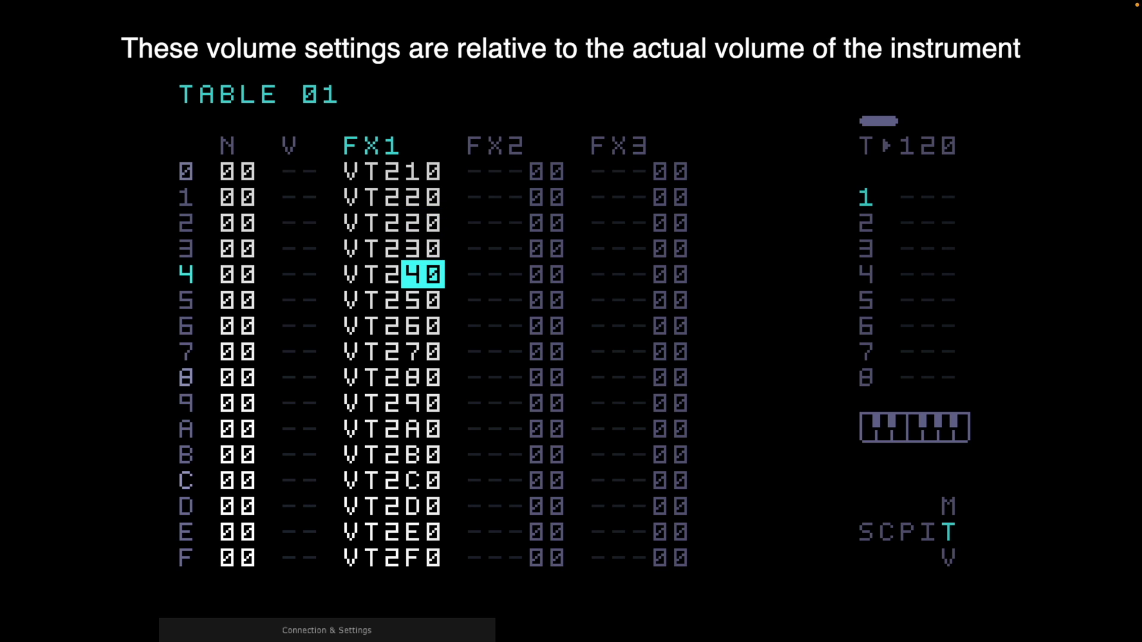
pyautogui.click(423, 300)
pyautogui.click(423, 326)
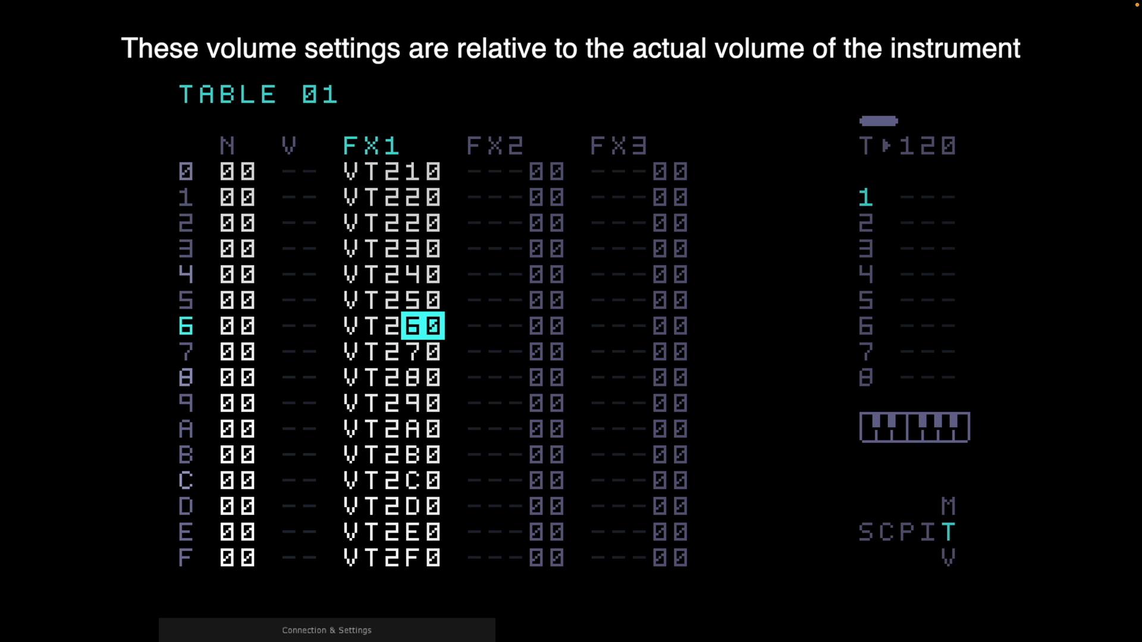
pyautogui.click(423, 300)
pyautogui.click(423, 275)
pyautogui.click(423, 248)
pyautogui.click(422, 222)
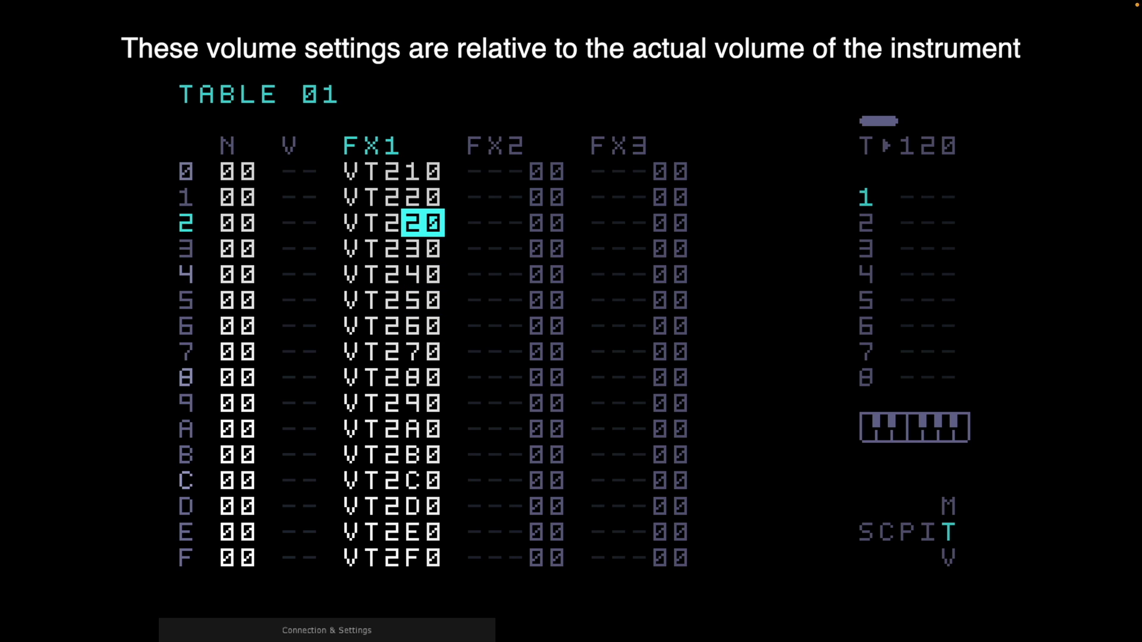
pyautogui.click(423, 197)
pyautogui.click(423, 171)
pyautogui.hotkey('shift', 'Left')
pyautogui.hotkey('shift', 'Left')
pyautogui.hotkey('shift', 'Left')
pyautogui.hotkey('shift', 'Left')
pyautogui.press('space')
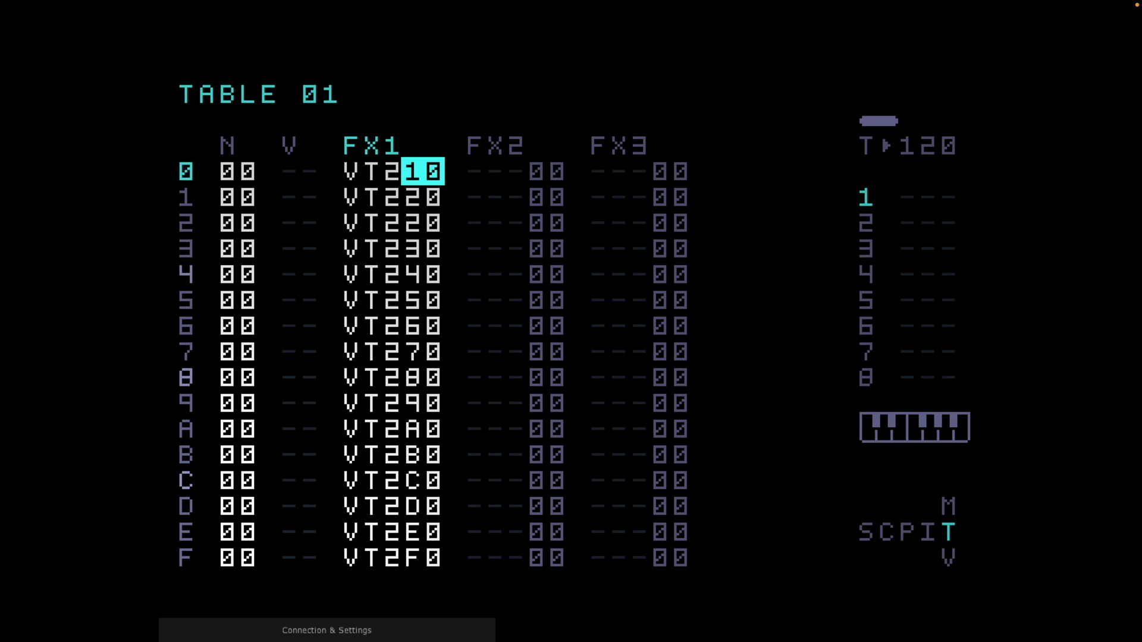
# Confirm instrument 01's table tic is 01, then return to Table 01 and play it.
pyautogui.hotkey('shift', 'Left')
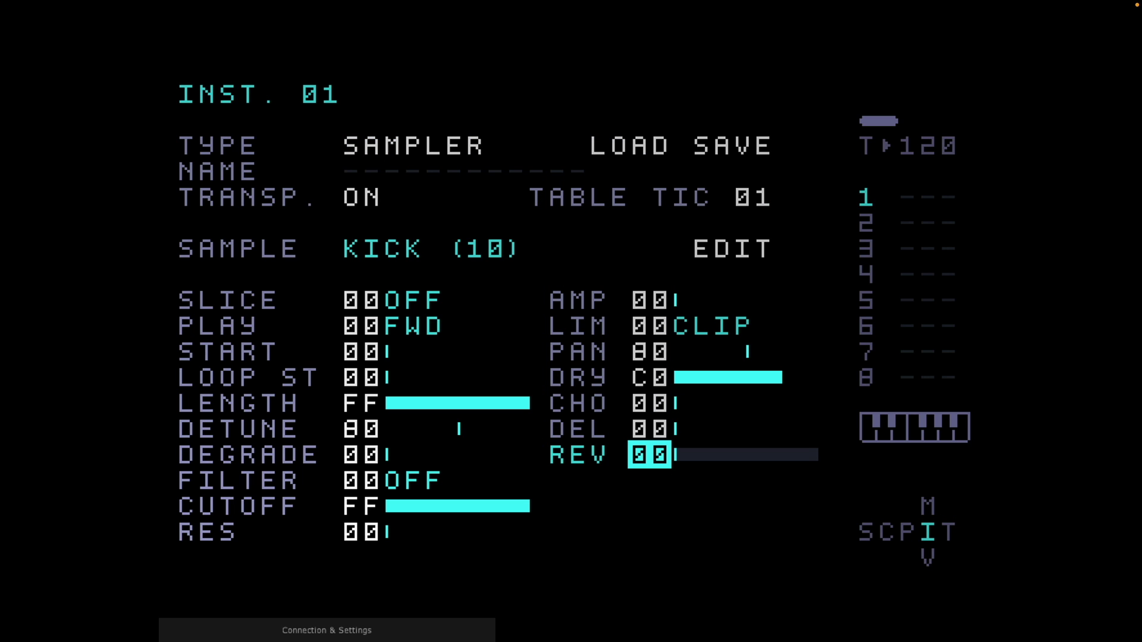
pyautogui.press('Up')
pyautogui.press('Up')
pyautogui.press('Up')
pyautogui.press('Up')
pyautogui.press('Up')
pyautogui.press('Up')
pyautogui.press('Up')
pyautogui.press('Up')
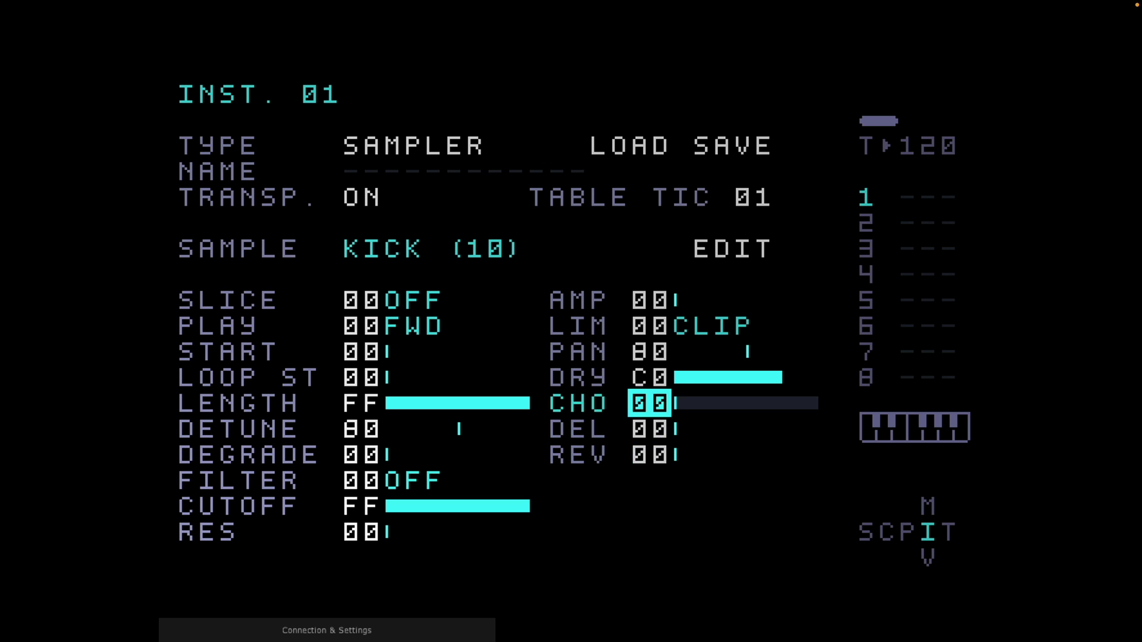
pyautogui.press('Up')
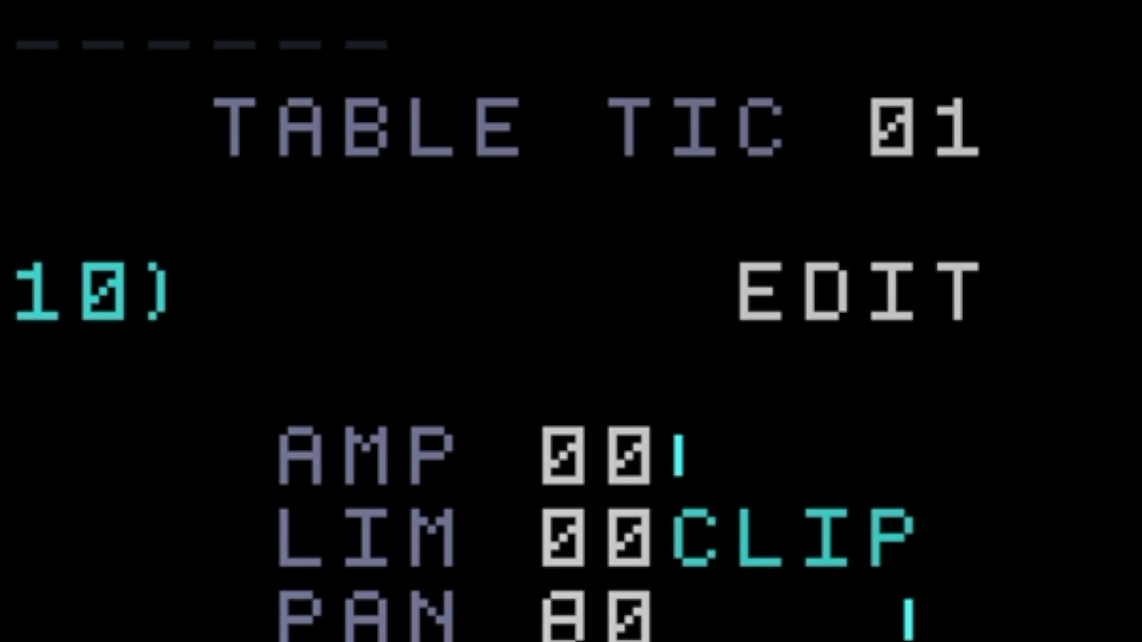
pyautogui.press('Down')
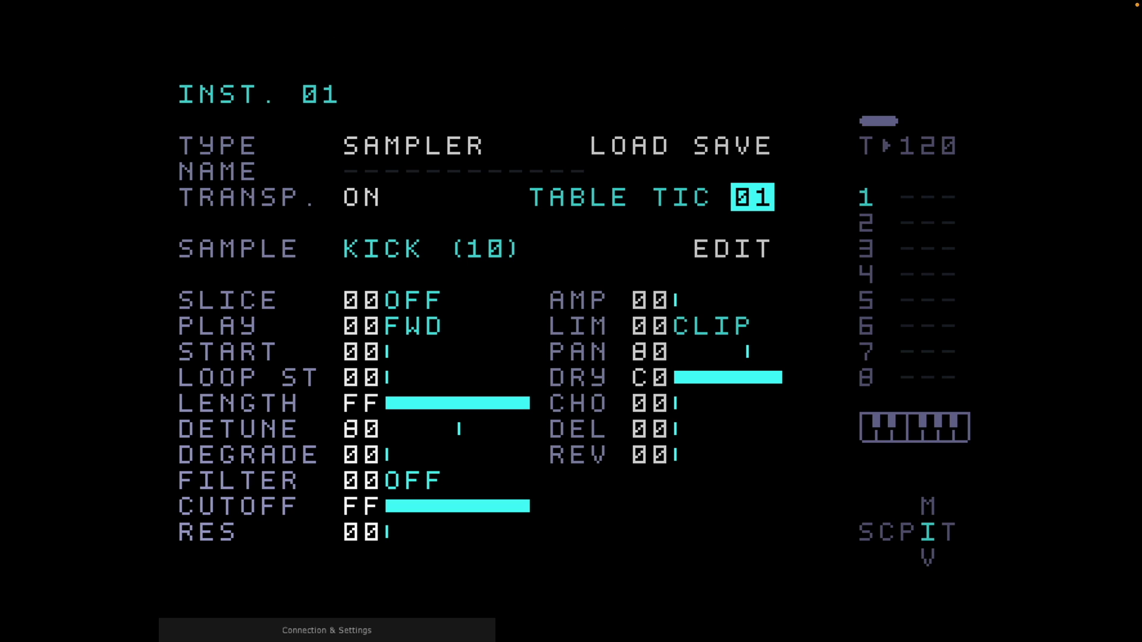
pyautogui.hotkey('shift', 'Right')
pyautogui.press('space')
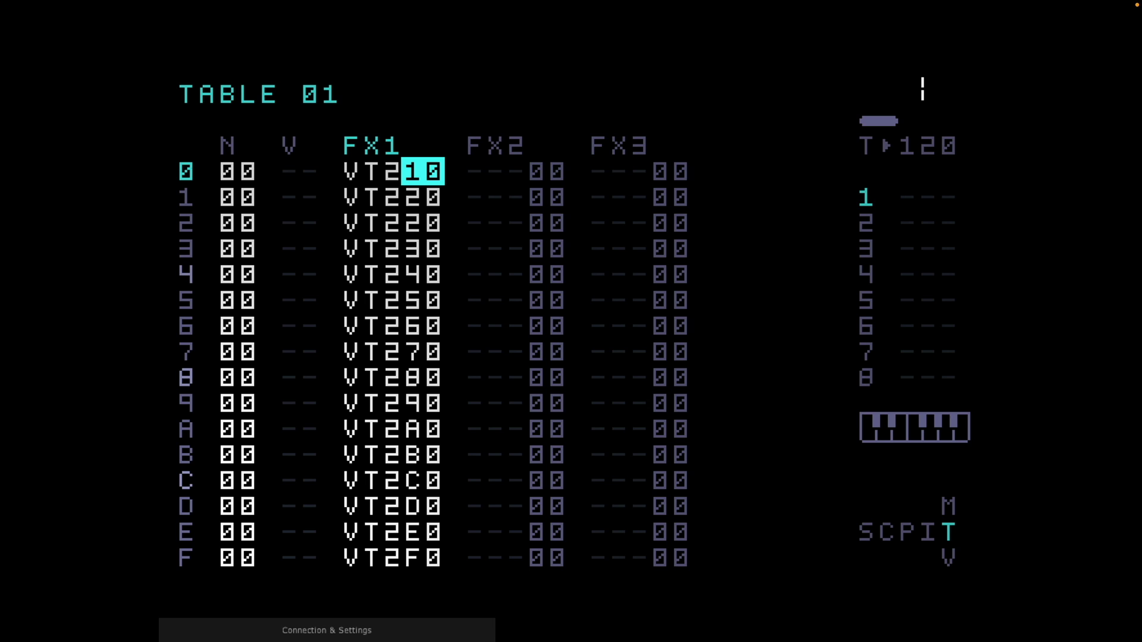
# Stop playback, then play the kick and chord together on tracks 1 and 2.
pyautogui.press('space')
pyautogui.press('a')
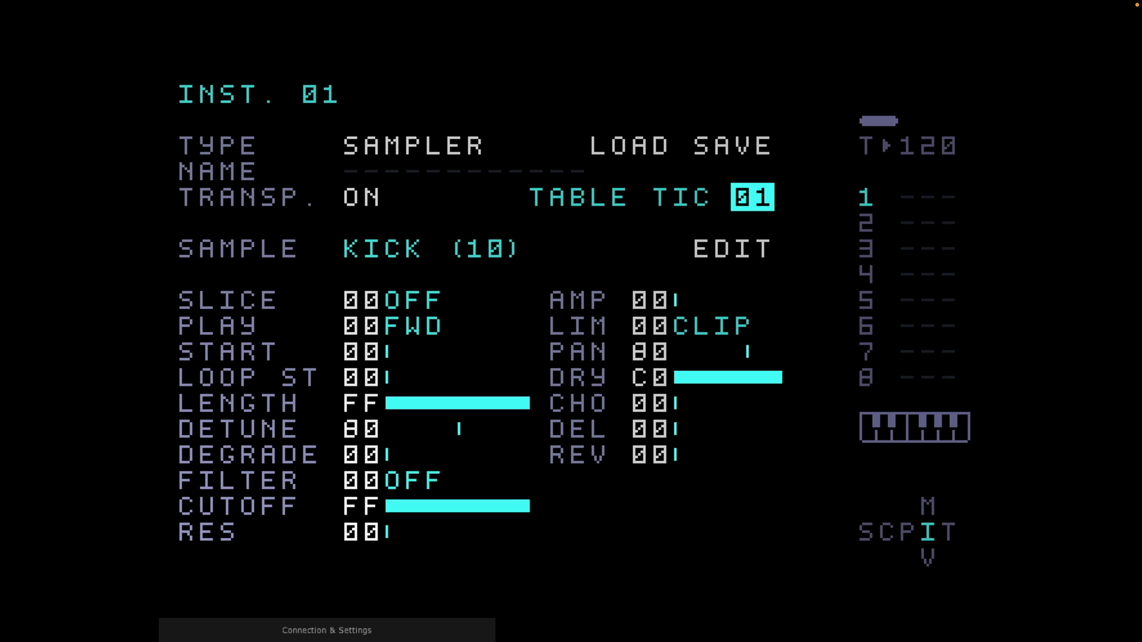
# Play the song and watch Table 01 step through its VT2 volume ramp.
pyautogui.press('space')
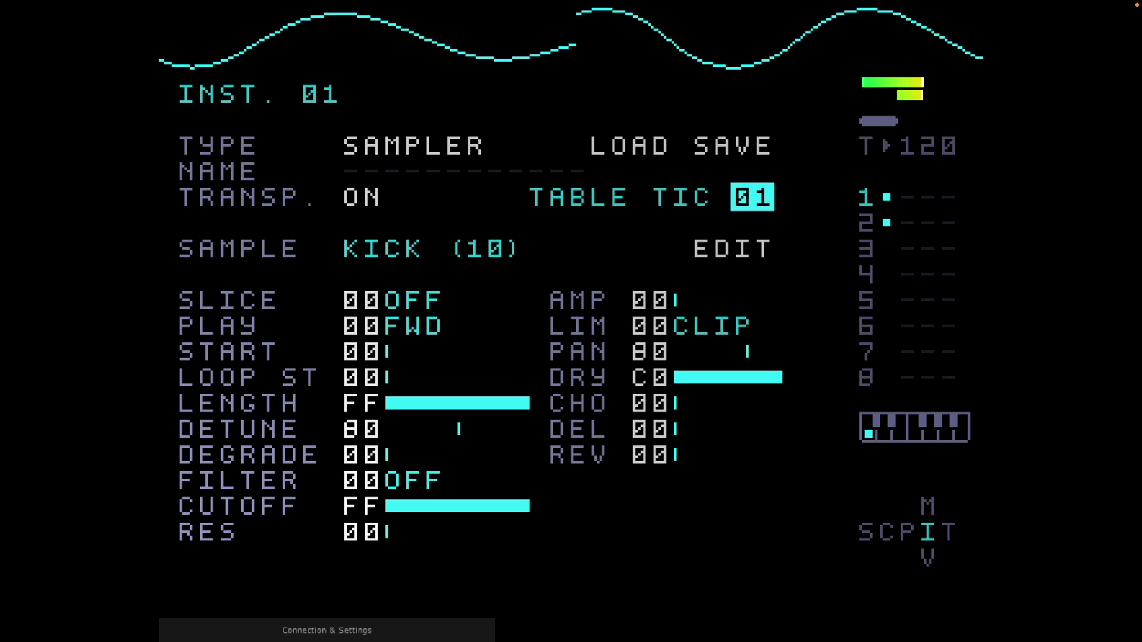
pyautogui.hotkey('shift', 'Right')
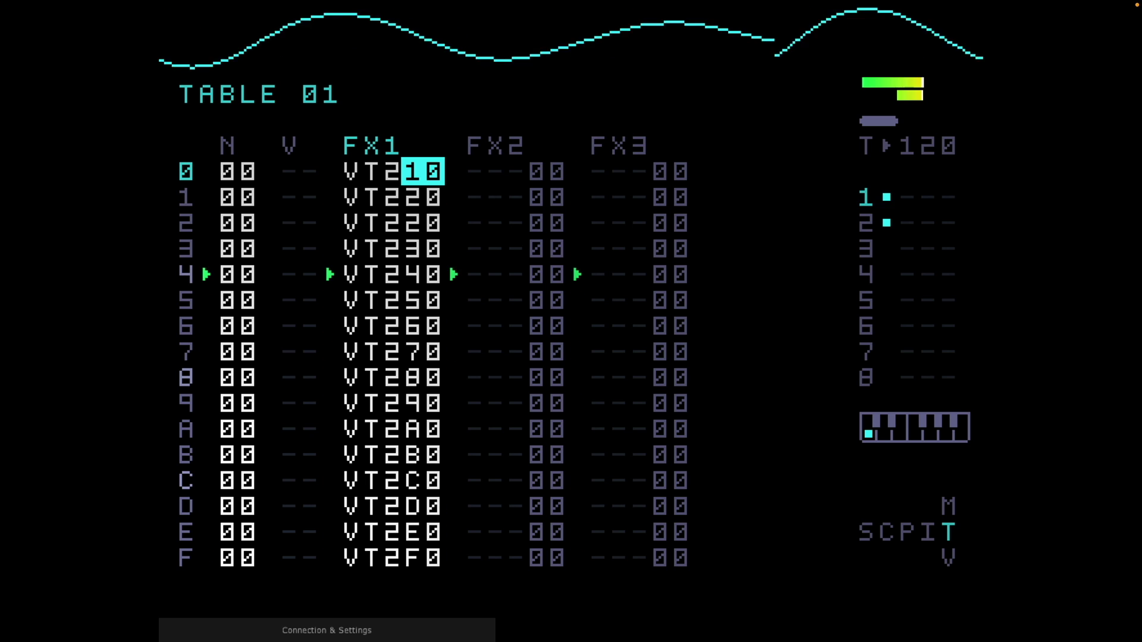
pyautogui.press('space')
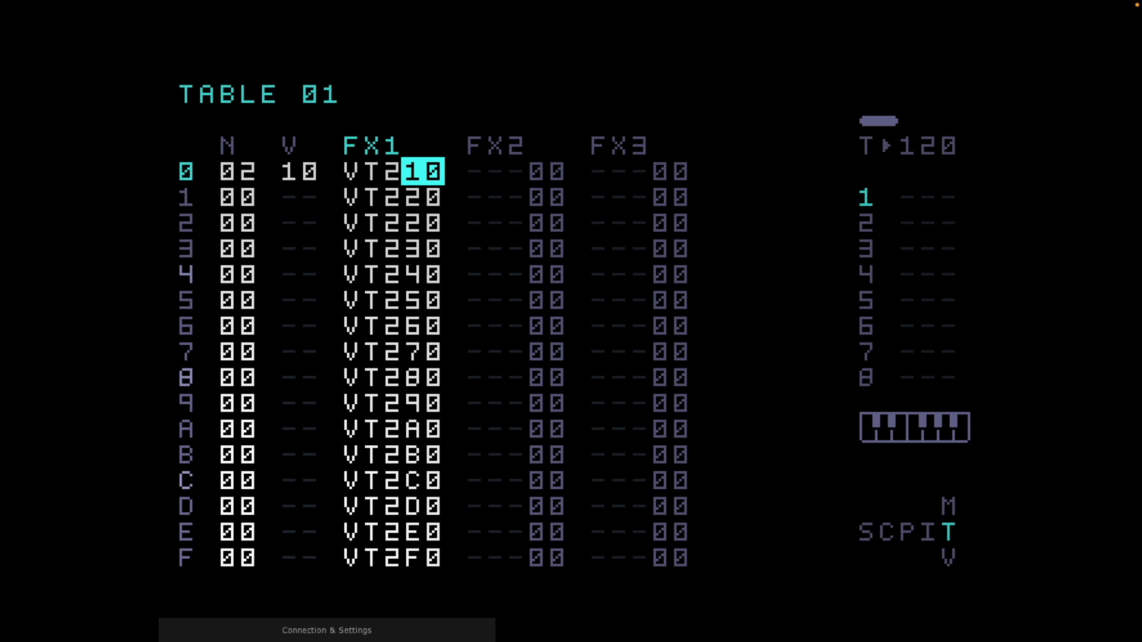